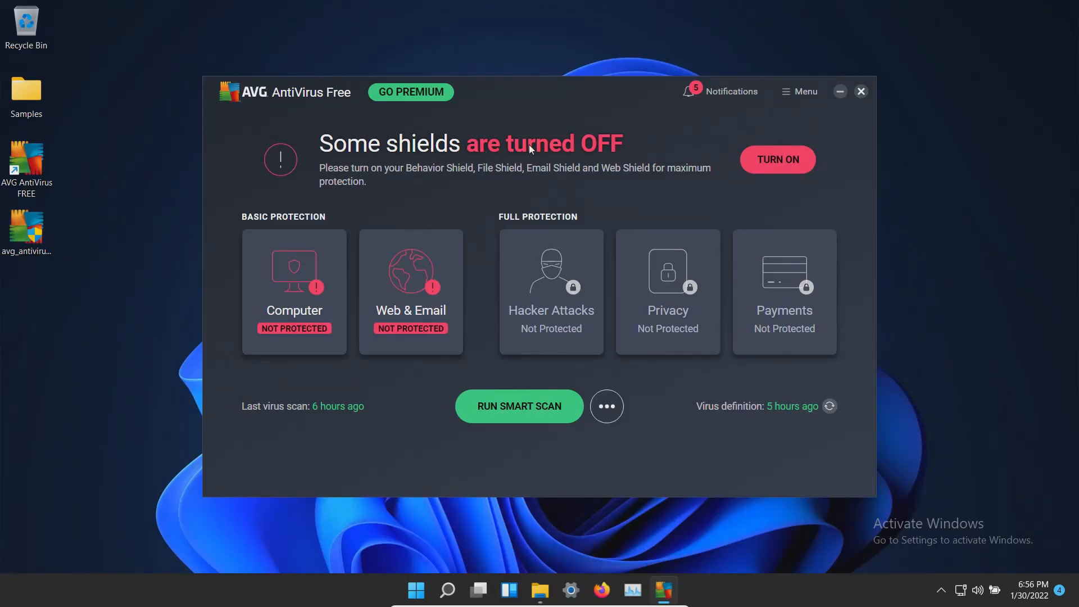
- Check the Samples test-file folder, then minimize it to reveal the AVG dashboard
double_click(28, 96)
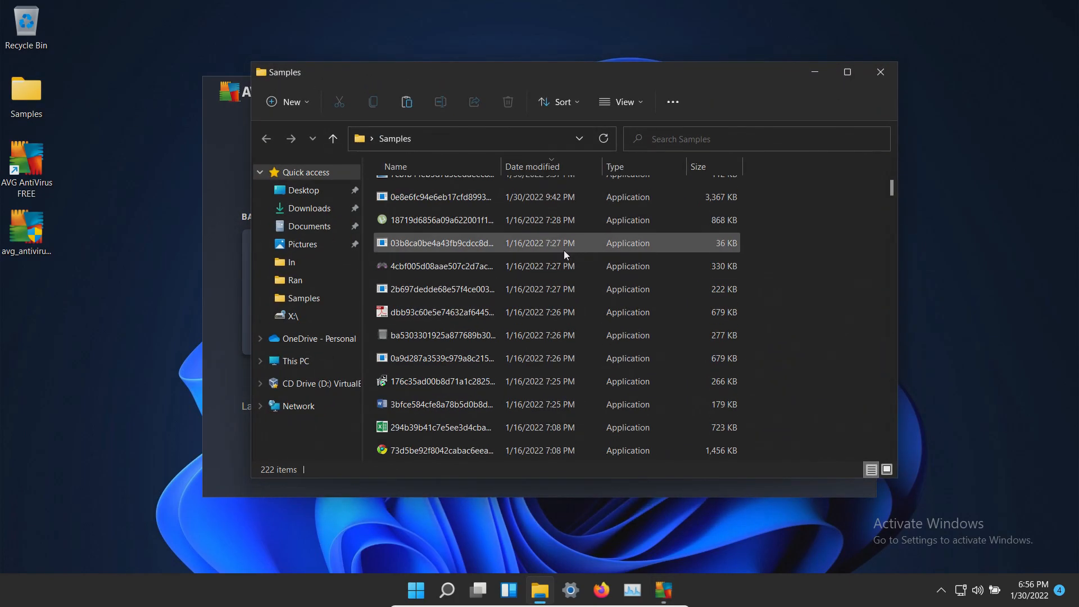
scroll(565, 251, down, 15)
scroll(564, 250, down, 15)
scroll(564, 251, down, 15)
scroll(564, 250, down, 10)
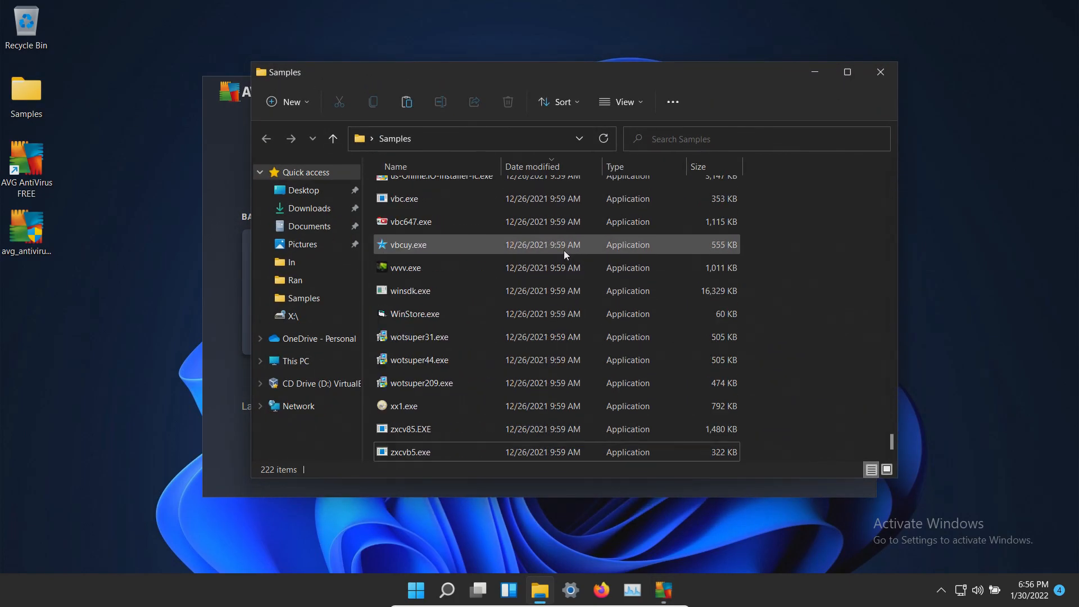
scroll(564, 251, up, 10)
scroll(564, 250, up, 10)
scroll(563, 251, up, 10)
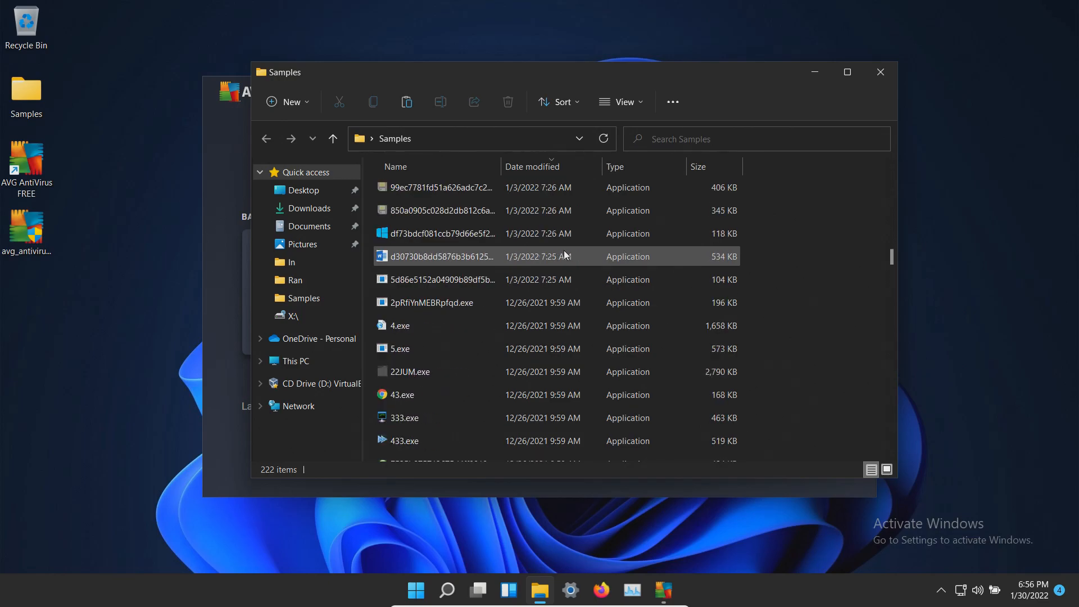
scroll(564, 250, up, 5)
scroll(563, 250, up, 5)
scroll(564, 250, up, 3)
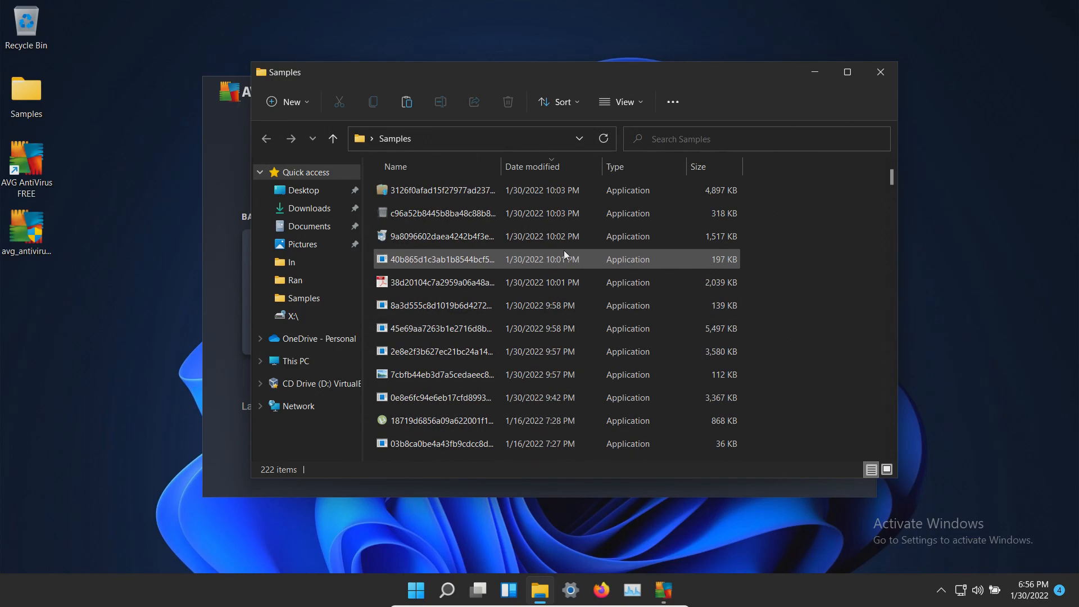
click(814, 75)
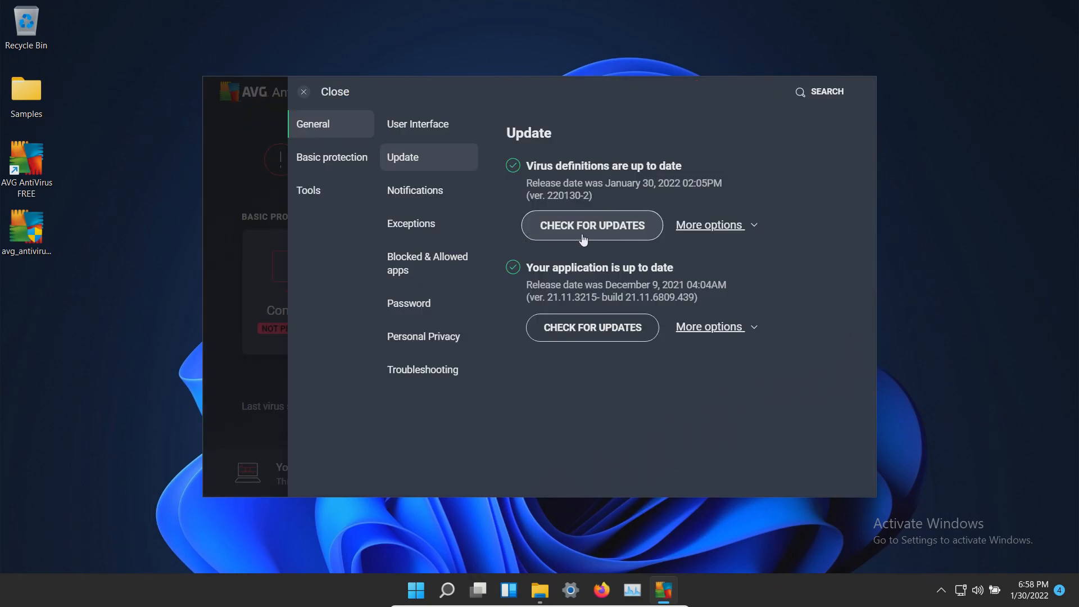
mouse_move(294, 292)
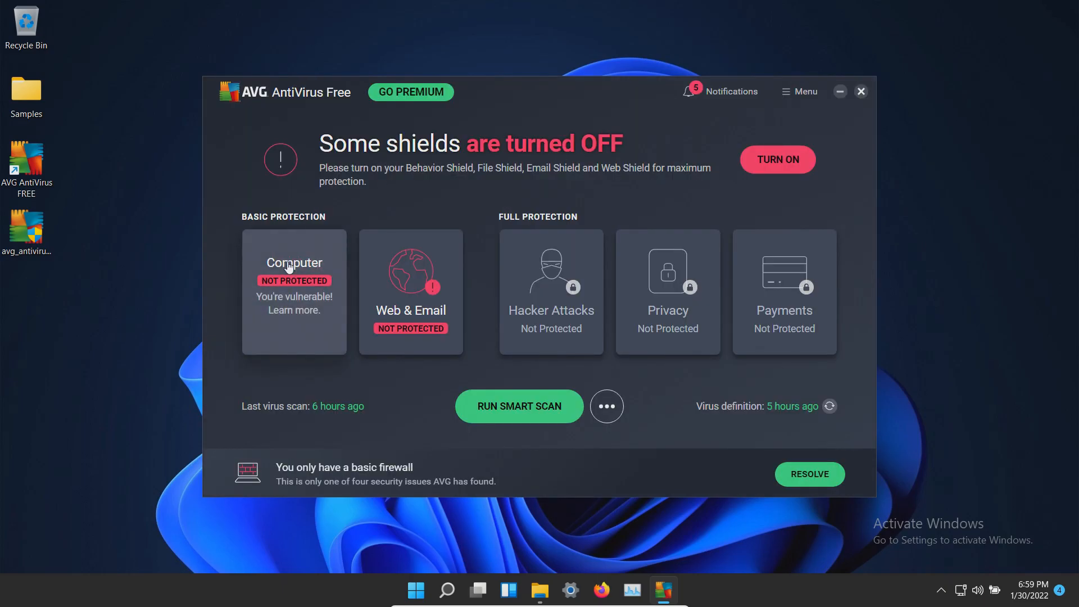
- Turn on File Shield and Behavior Shield under Computer protection
click(291, 267)
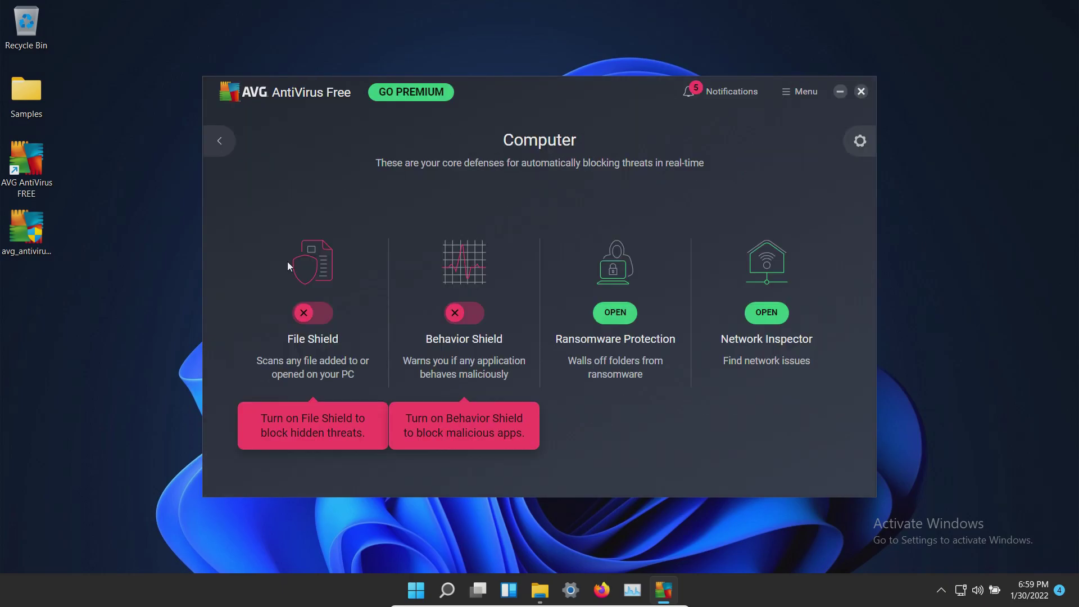
click(311, 314)
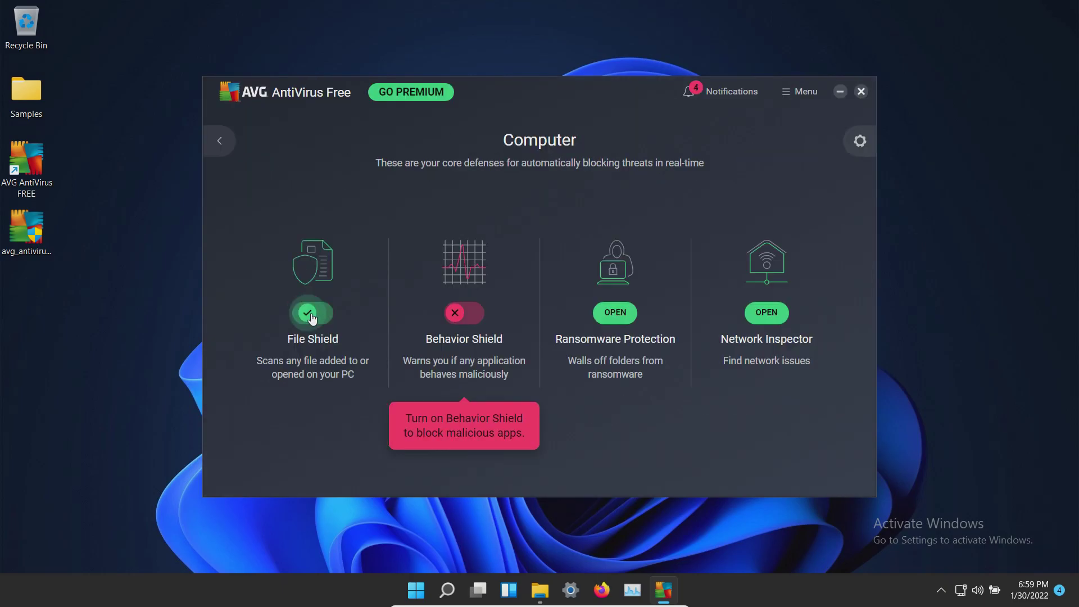
click(463, 317)
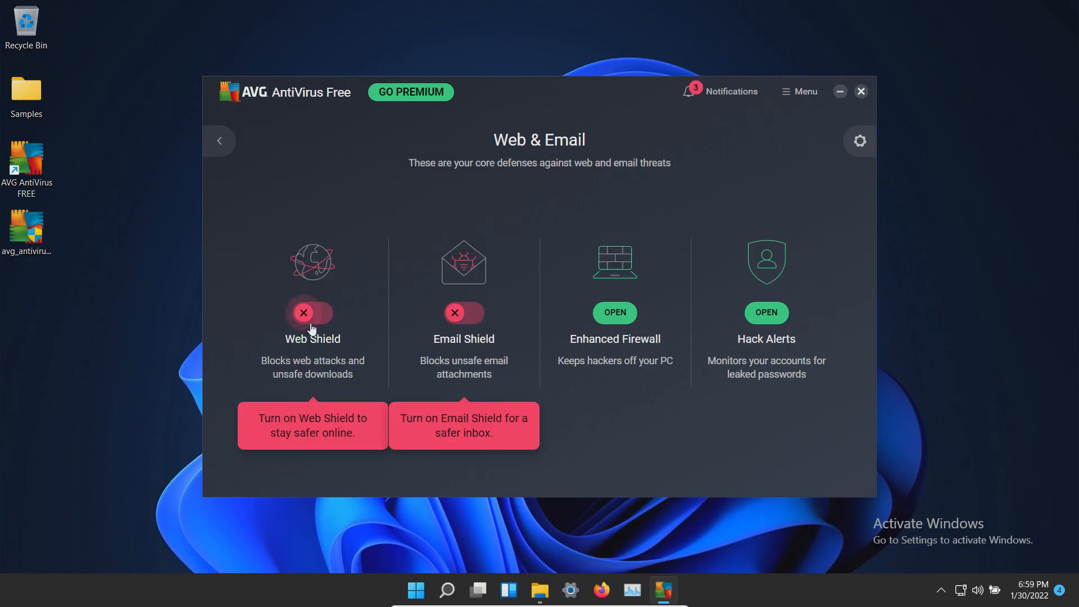
- Turn on Web Shield and Email Shield, then recheck the Samples folder
click(311, 315)
click(463, 314)
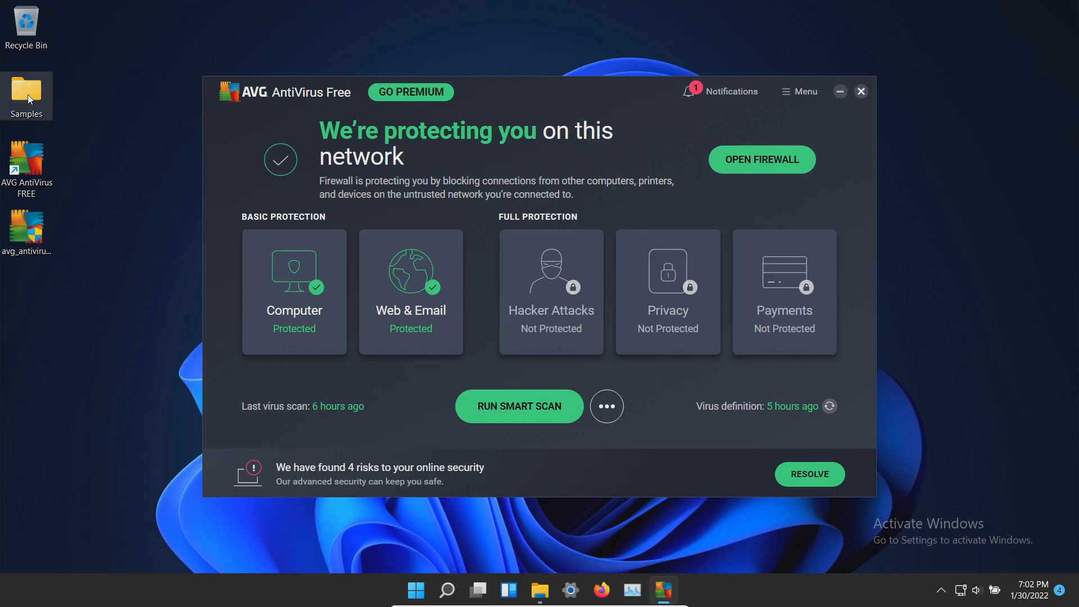
double_click(28, 95)
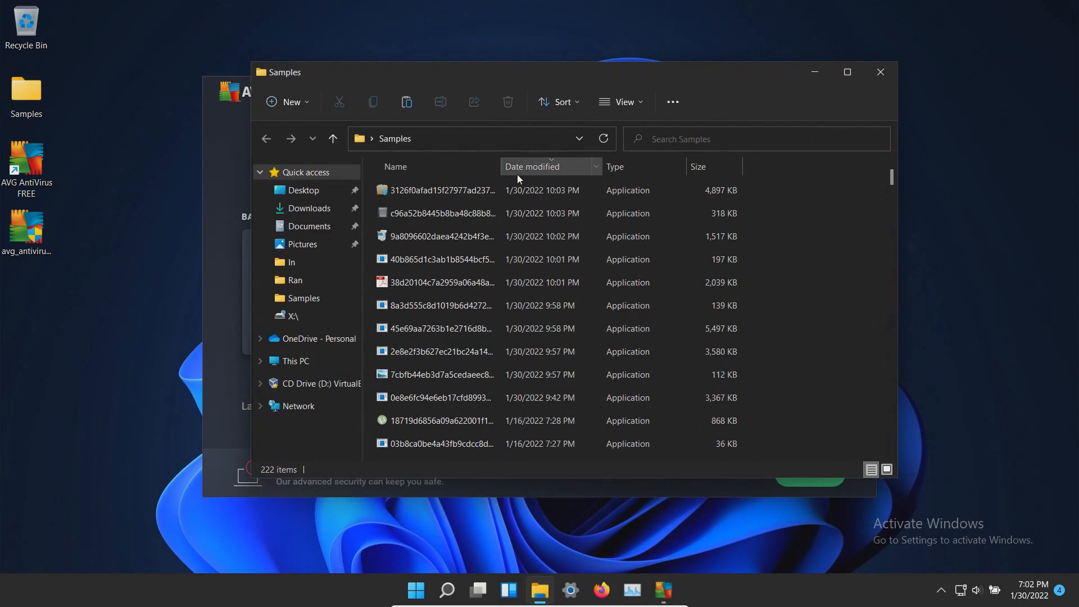
scroll(729, 293, down, 10)
scroll(728, 293, down, 5)
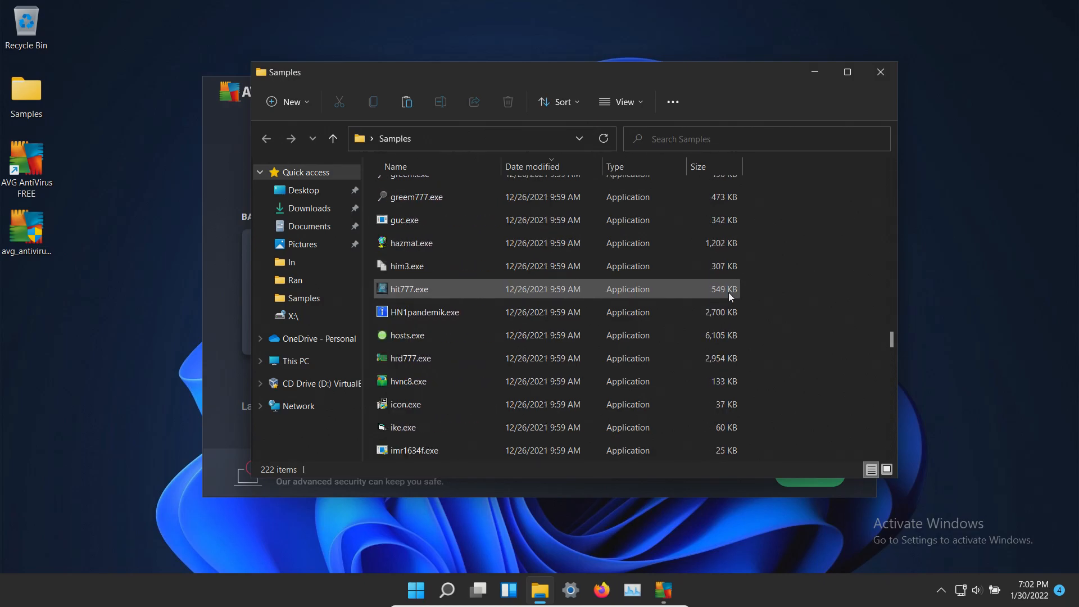
scroll(729, 293, down, 5)
scroll(729, 293, up, 10)
scroll(729, 293, up, 10)
scroll(729, 293, up, 5)
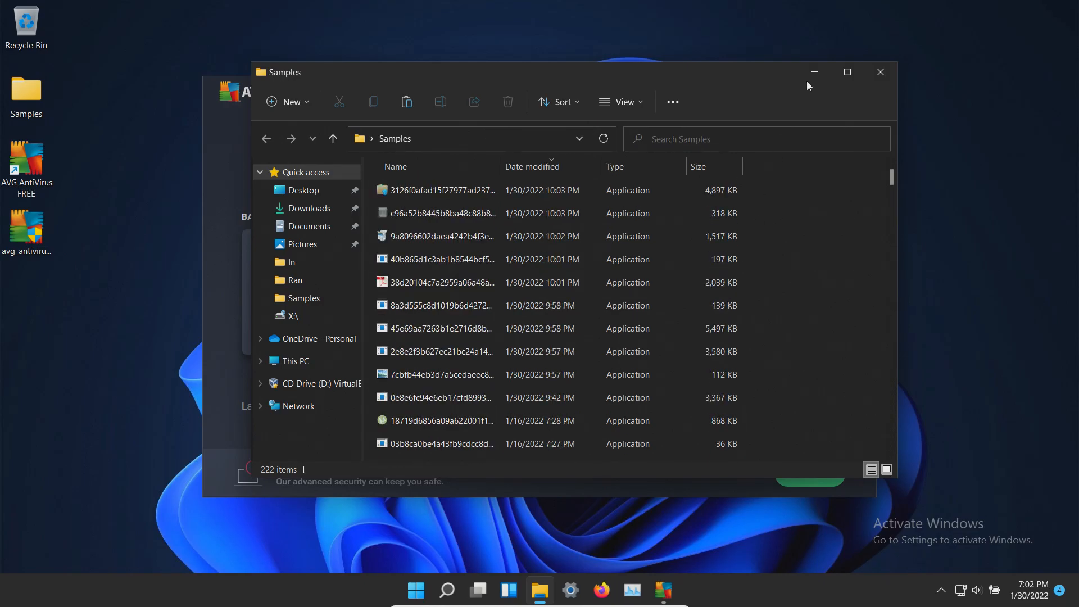
- Start a Deep Scan from the other-scan-types menu and let it quarantine the Samples threats
click(813, 71)
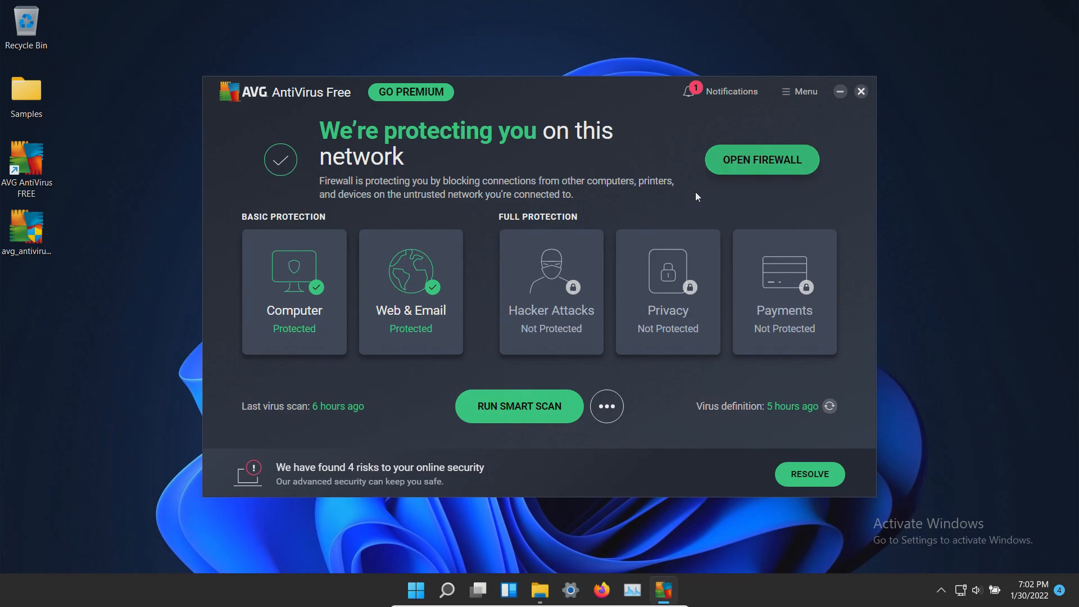
click(607, 407)
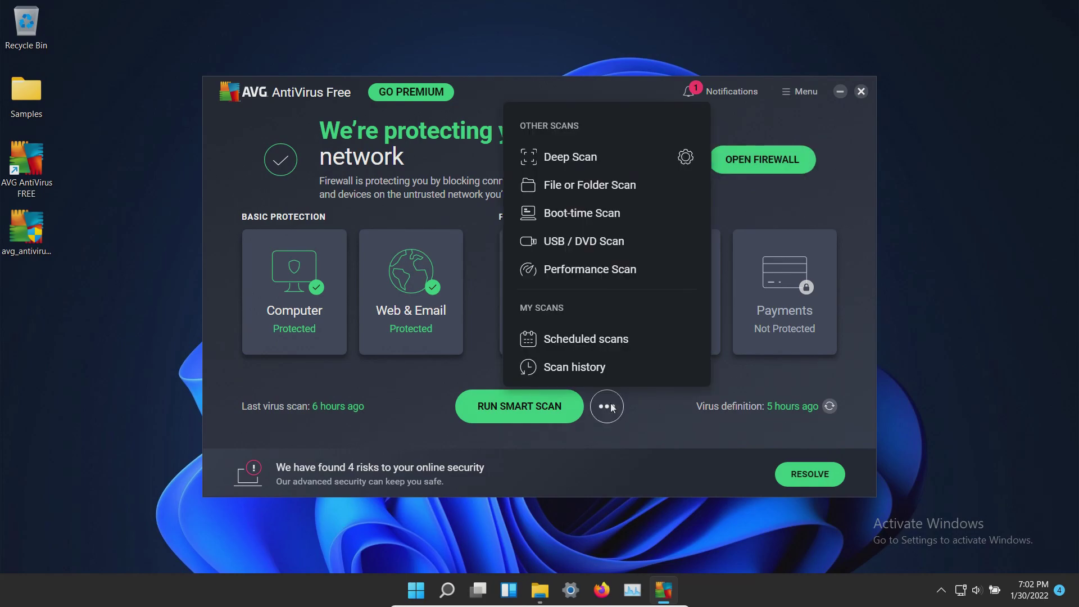
click(557, 160)
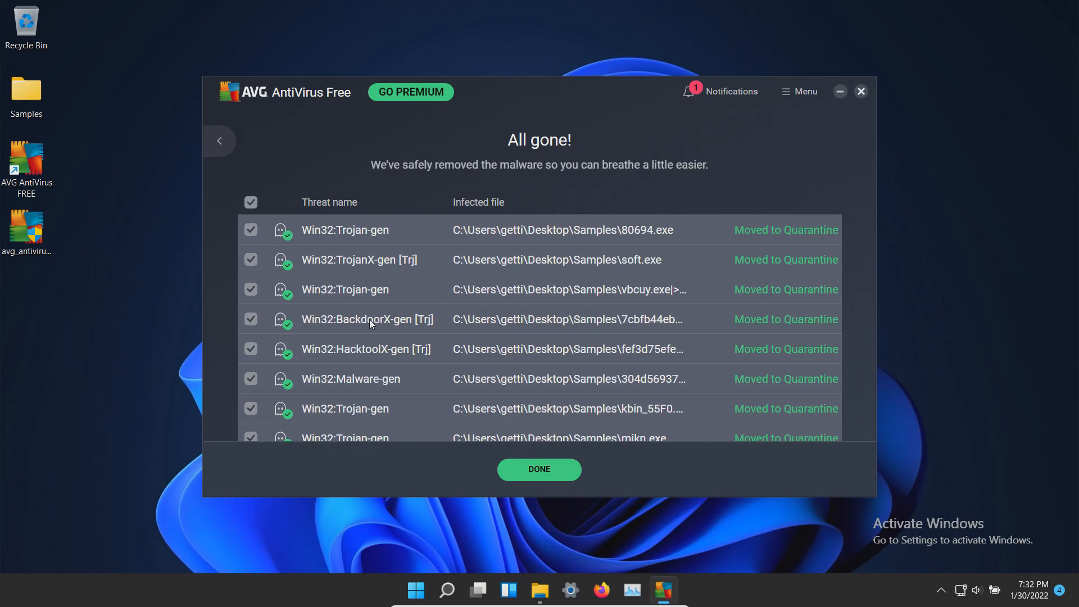
scroll(384, 276, down, 10)
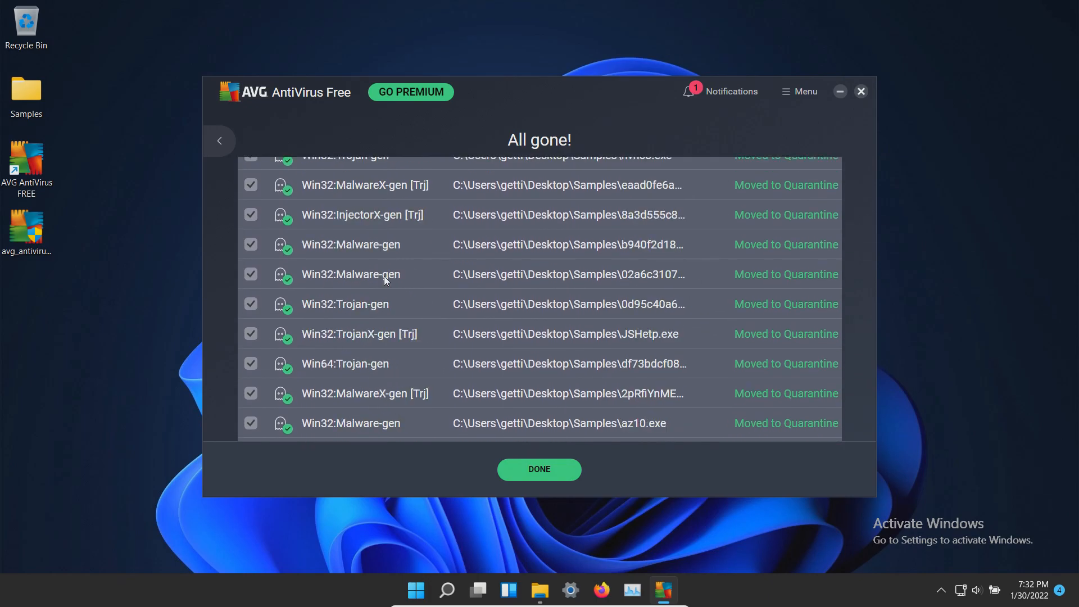
scroll(384, 276, down, 5)
scroll(384, 276, down, 5)
scroll(384, 276, down, 5)
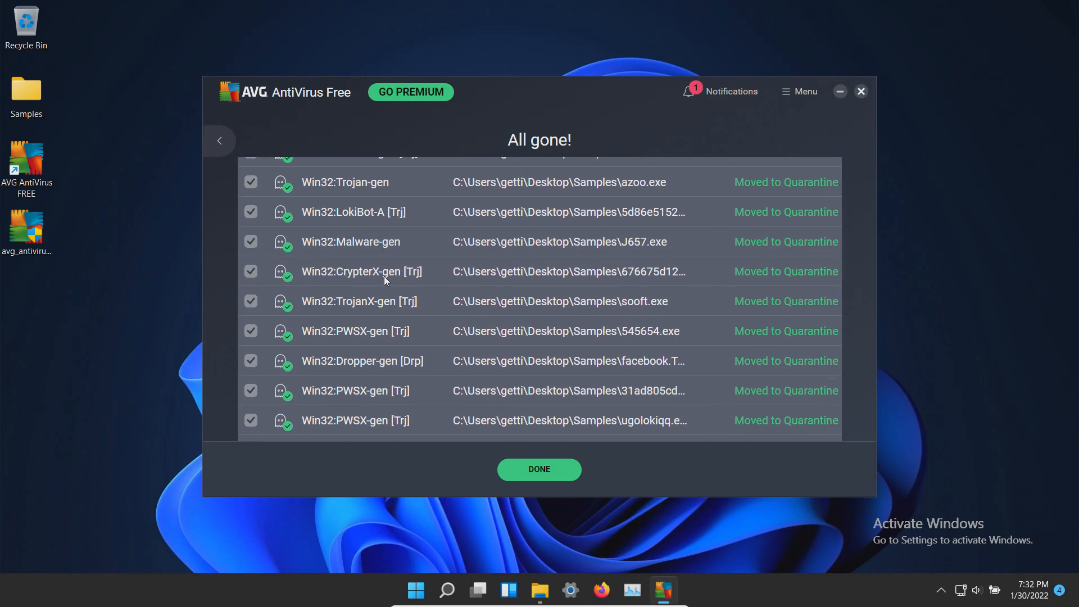
scroll(384, 276, down, 5)
scroll(384, 276, down, 5)
scroll(384, 275, down, 5)
scroll(384, 275, down, 5)
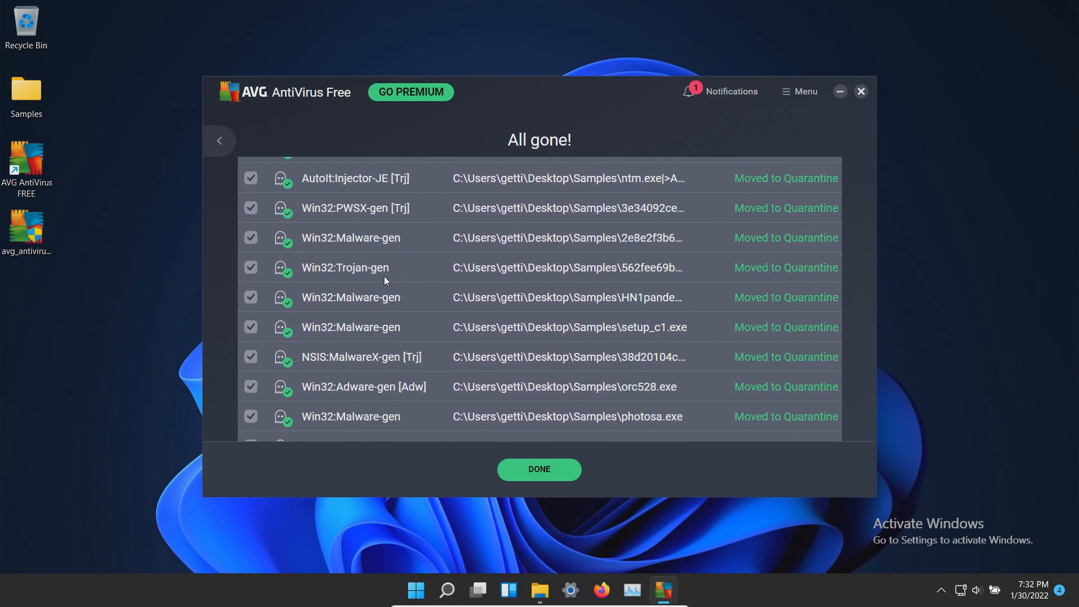
scroll(384, 276, down, 5)
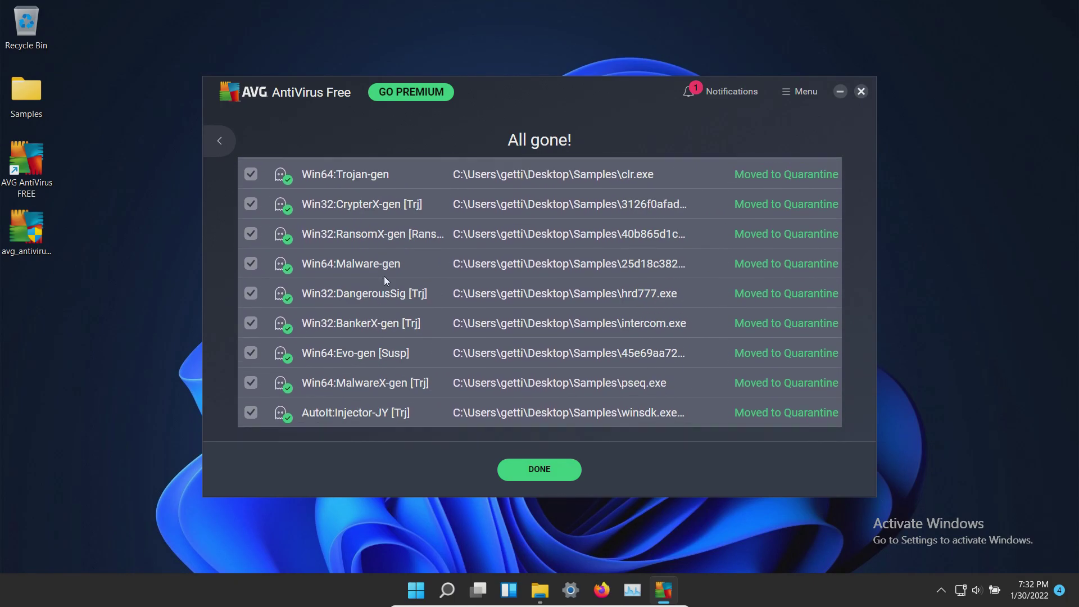
- Dismiss the All gone! quarantine results with DONE to return to the dashboard
click(538, 470)
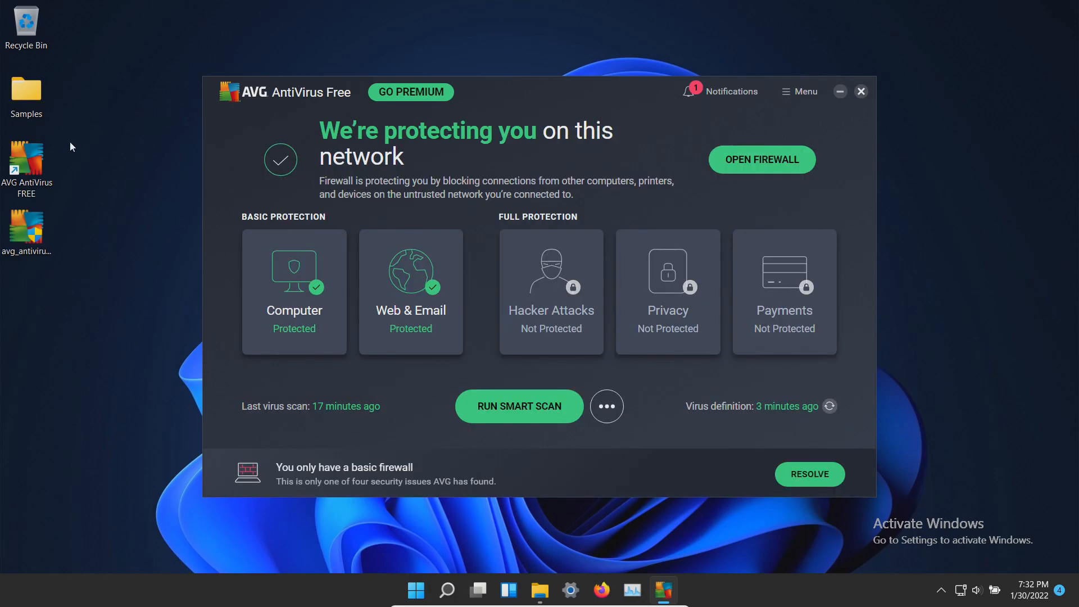
- Scan the eleven-item Samples folder via the right-click Scan selected items for viruses option
double_click(34, 101)
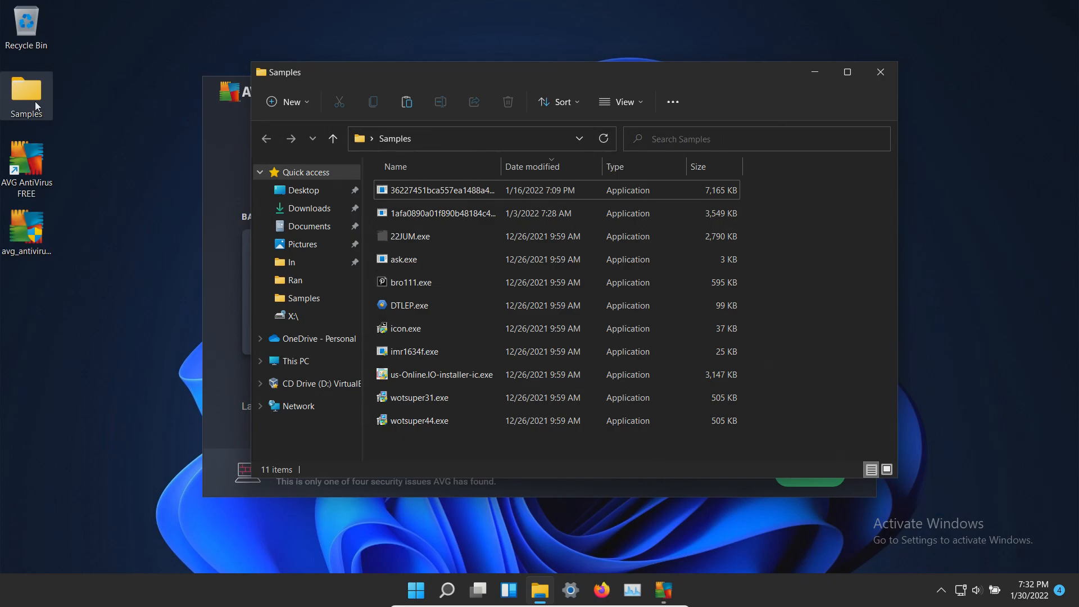
right_click(37, 106)
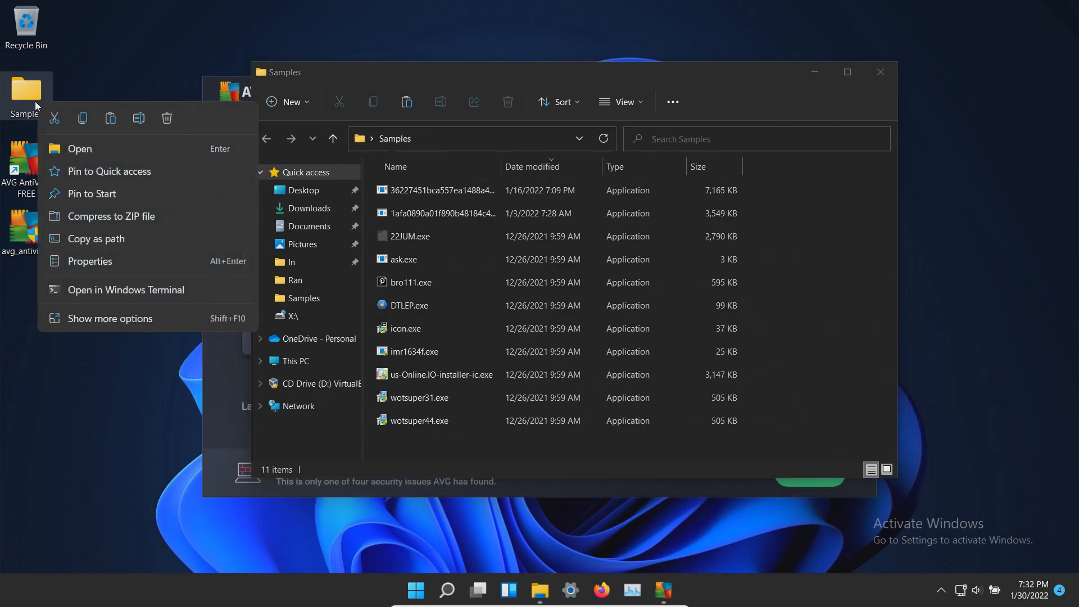
click(87, 321)
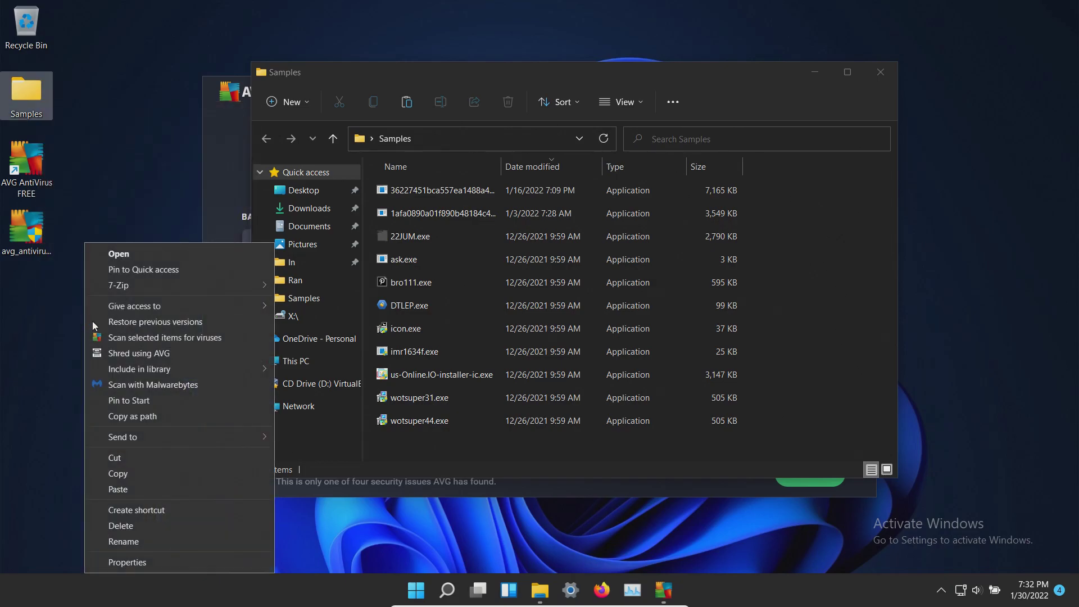
click(121, 335)
scroll(406, 318, down, 1)
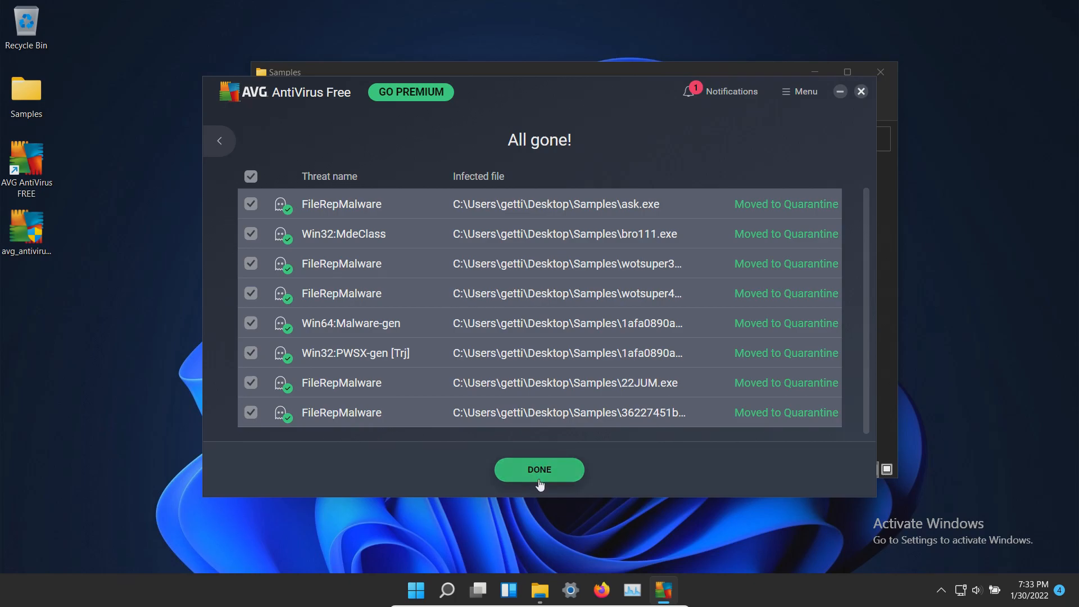
- Dismiss the eight-threat scan results and bring the Samples folder back forward
click(539, 478)
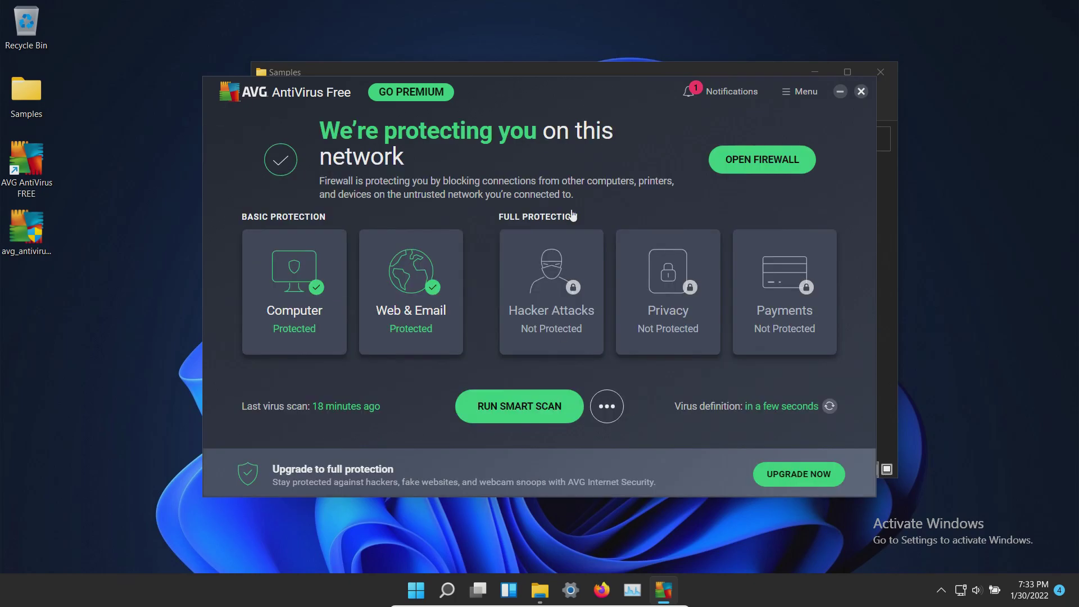
click(500, 75)
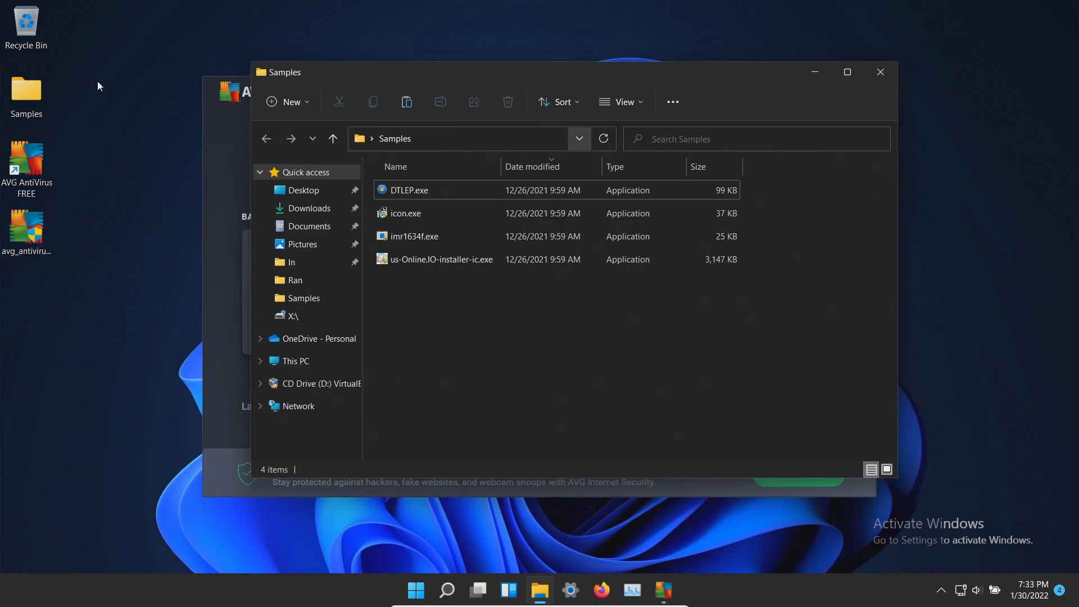
- Rescan the four-file Samples folder with AVG, dismiss the no-malware result and return to Explorer
right_click(36, 94)
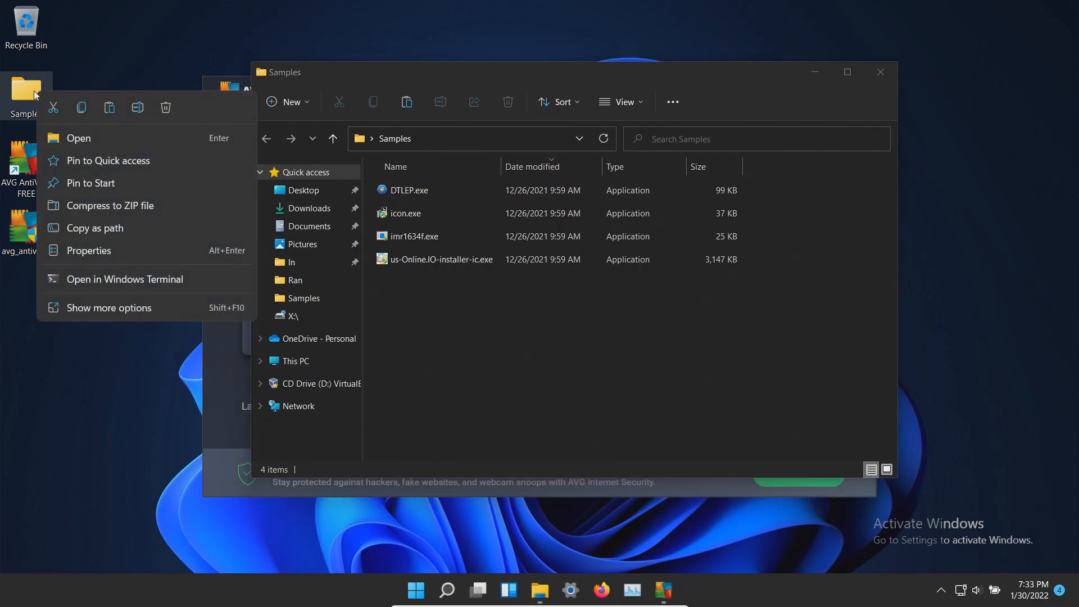
click(129, 306)
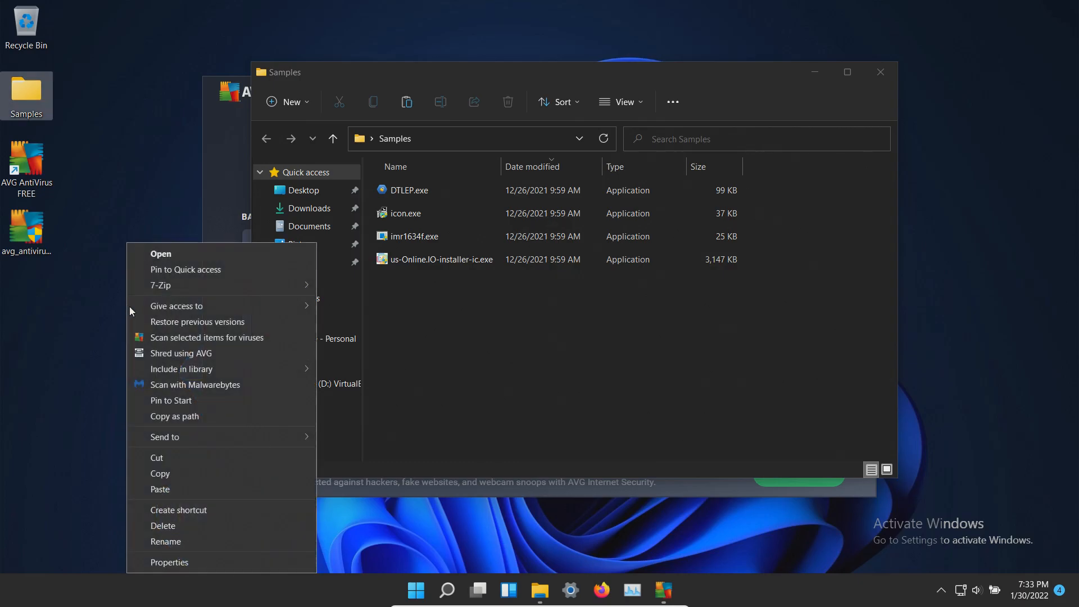
click(166, 321)
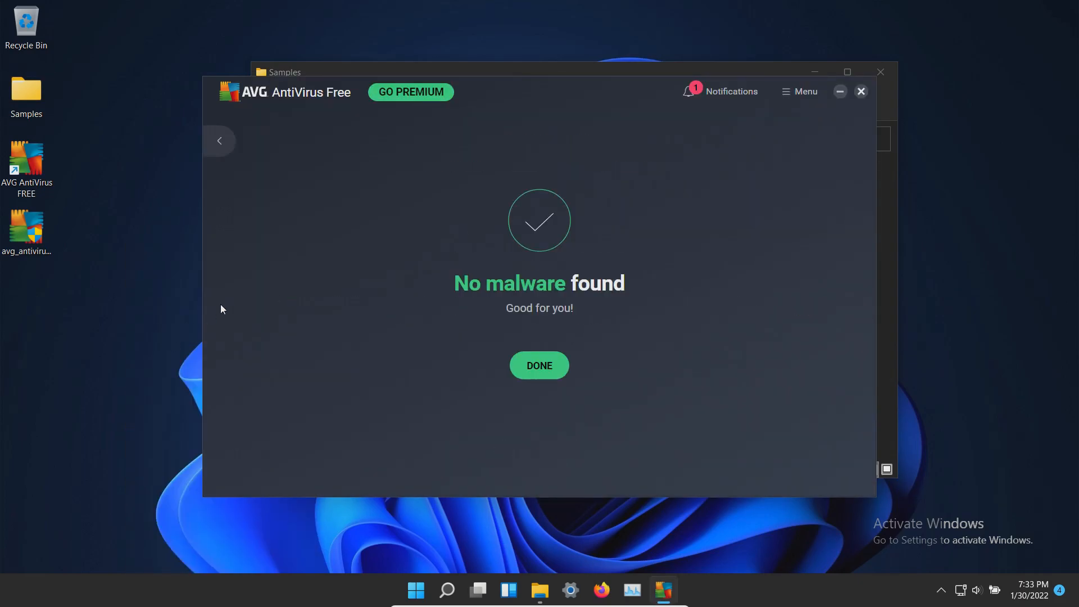
click(531, 366)
click(888, 288)
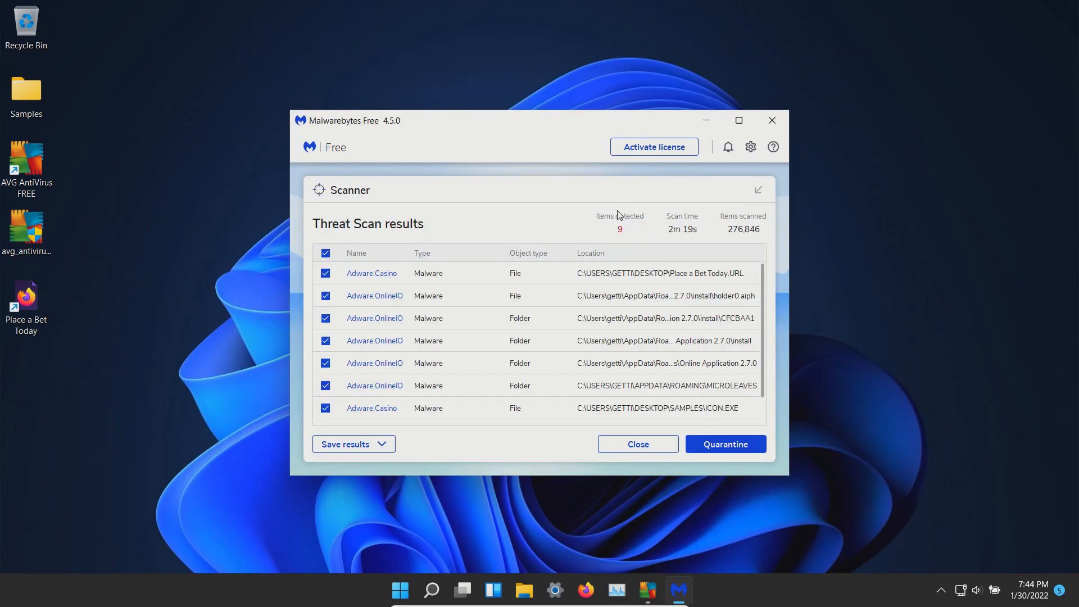
scroll(514, 284, down, 1)
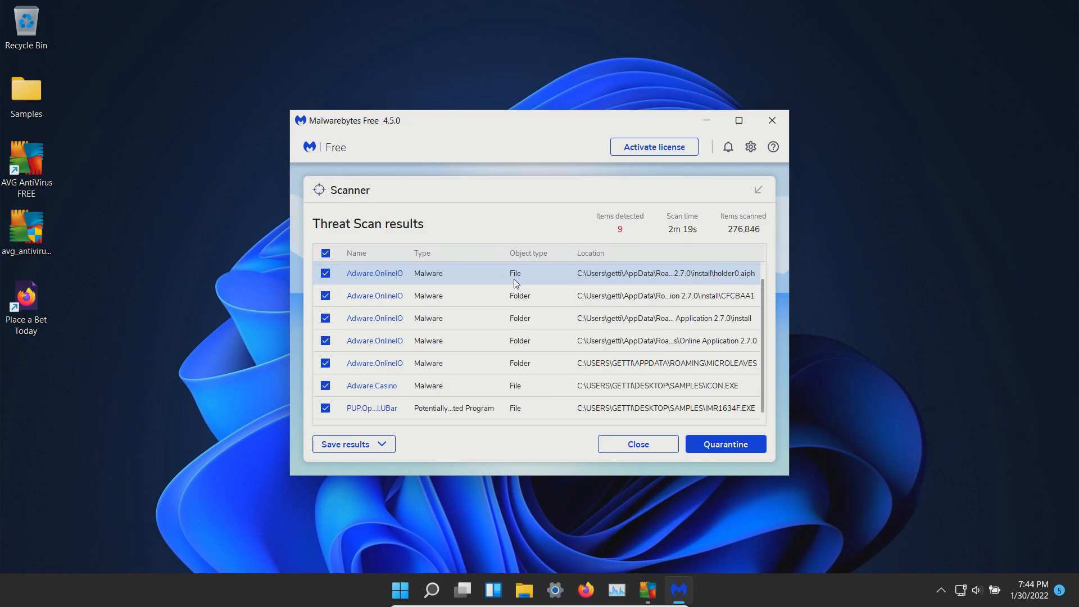
scroll(514, 284, up, 1)
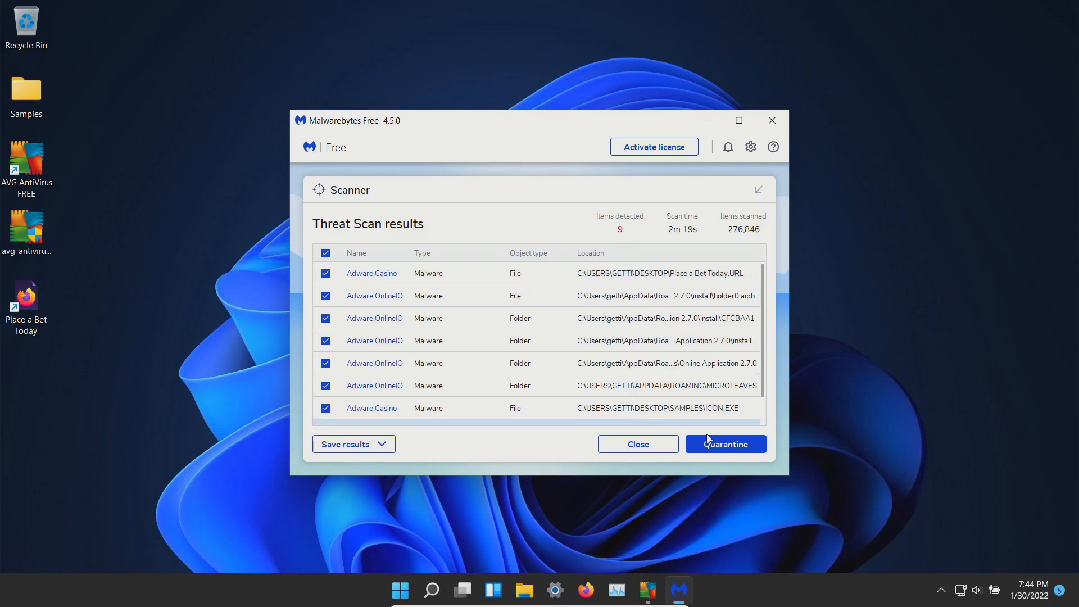
- Quarantine the 9 Malwarebytes detections and close the Emsisoft install-protection popup
click(725, 444)
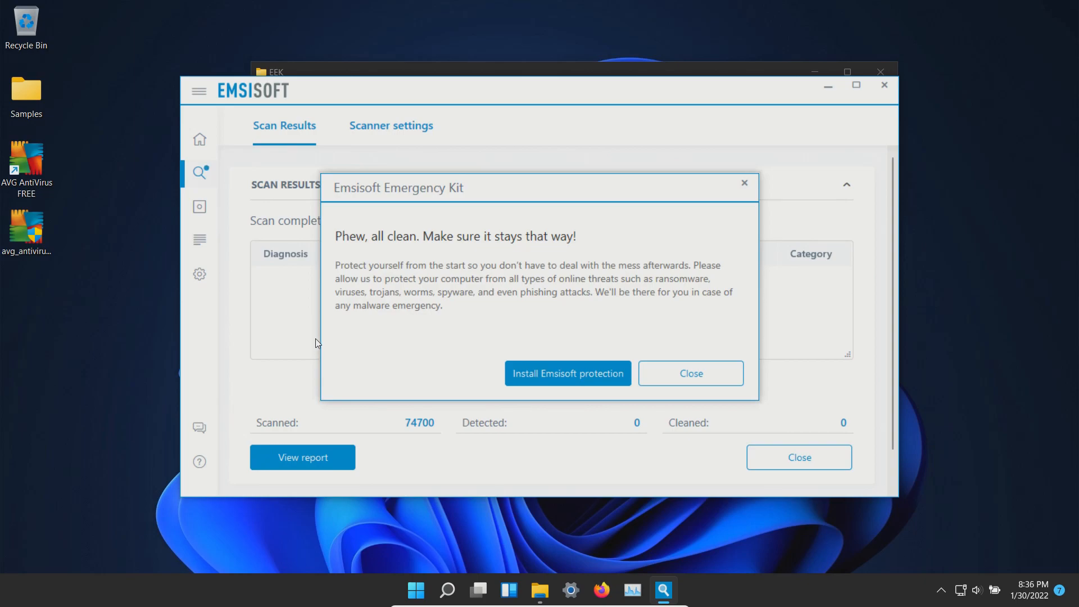
click(696, 374)
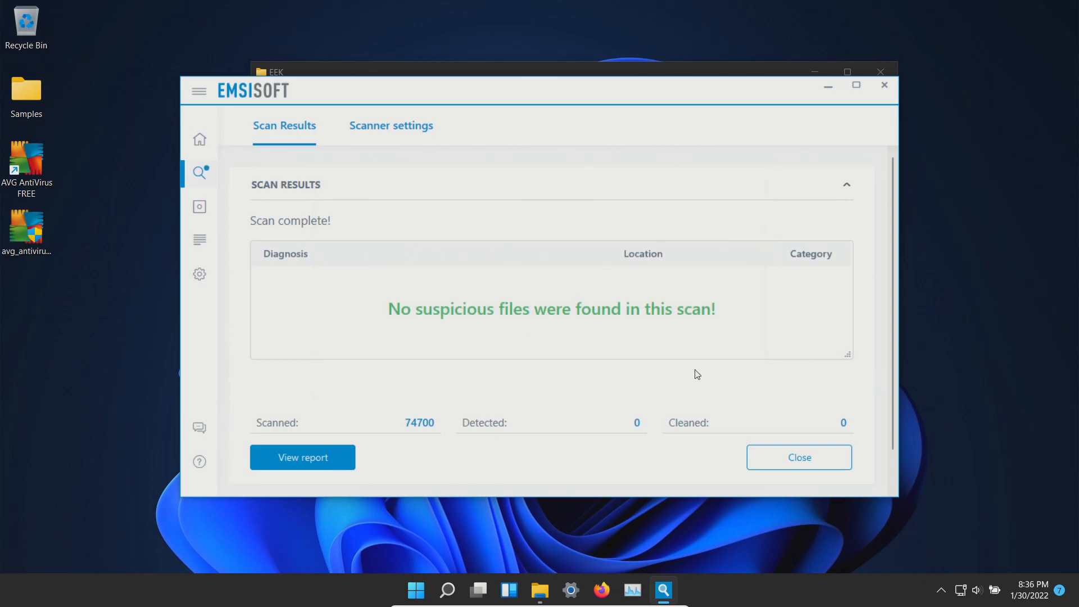